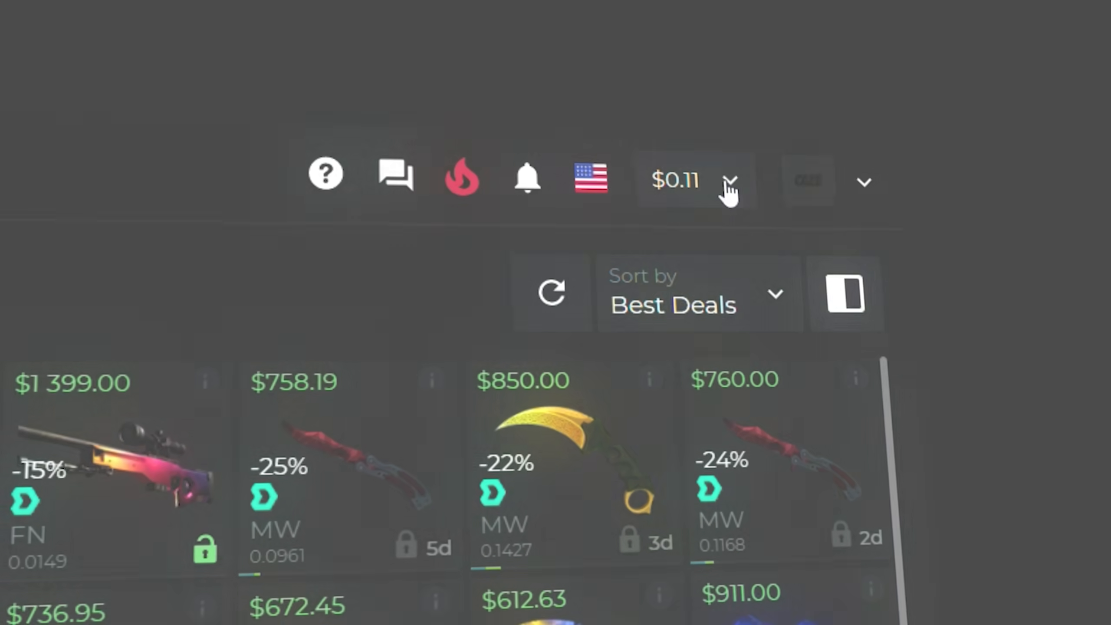
- Open the account balance and bring up the available deposit methods
click(727, 186)
click(724, 259)
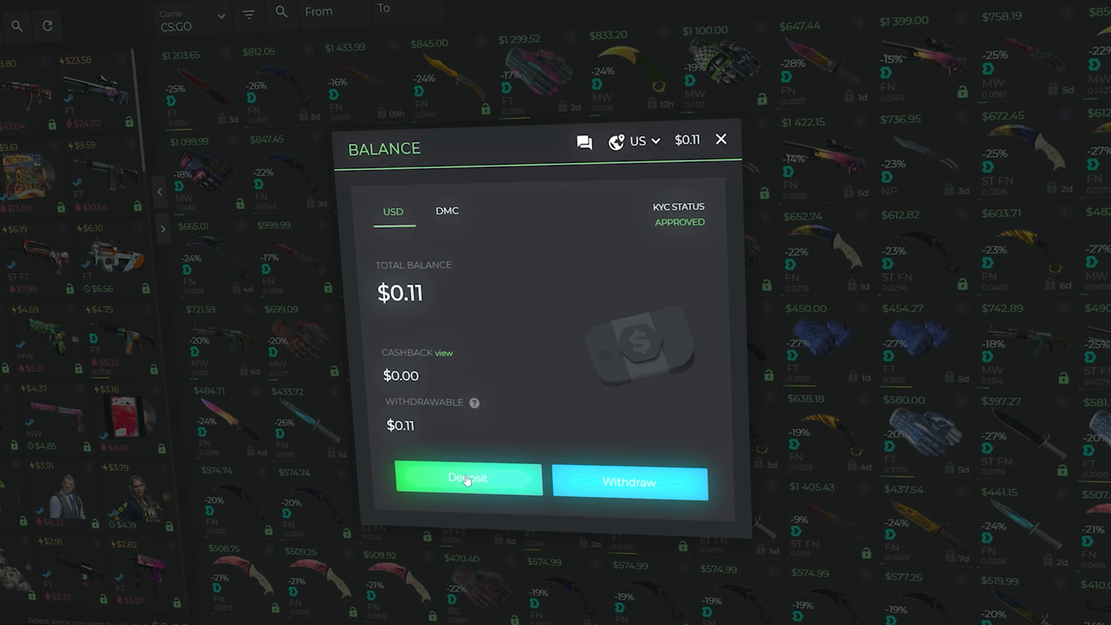
click(474, 473)
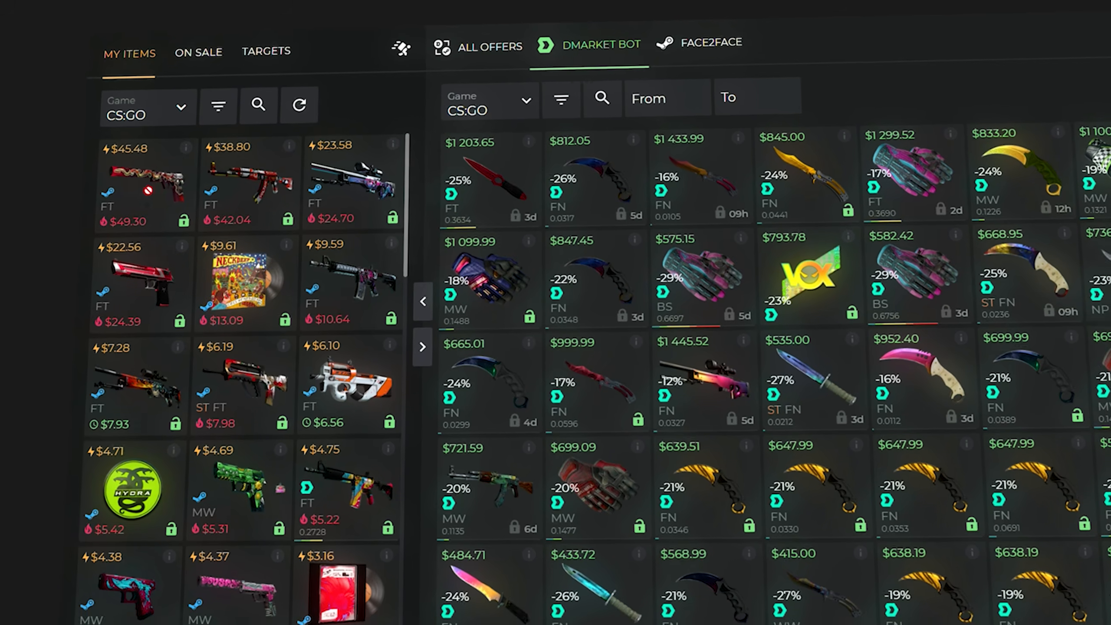
- Select the first three CS:GO items in the inventory for trade and pick an item from the DMarket Bot offers
click(70, 175)
click(218, 184)
click(299, 161)
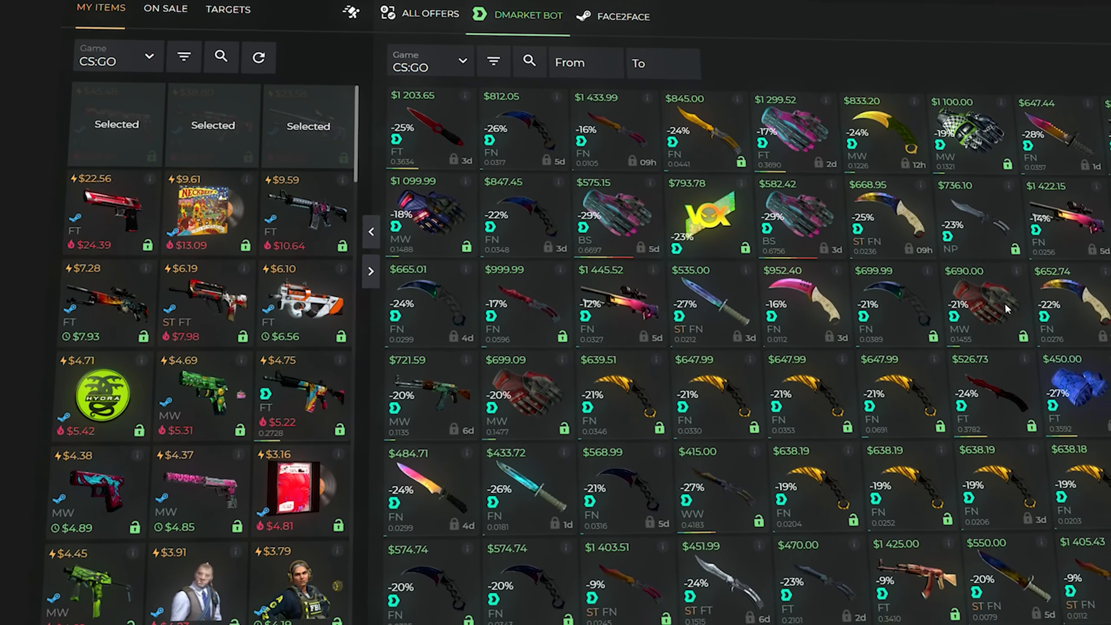
click(1005, 302)
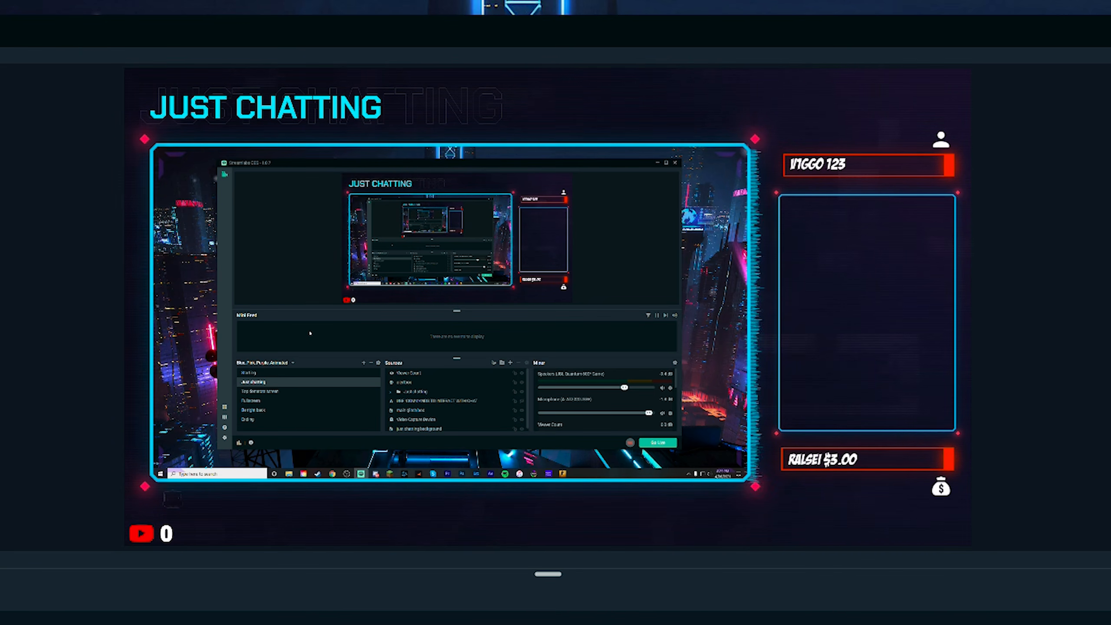
- In Streamlabs OBS, switch through the Top donators screen and Fullscreen scenes to preview their layouts
click(266, 393)
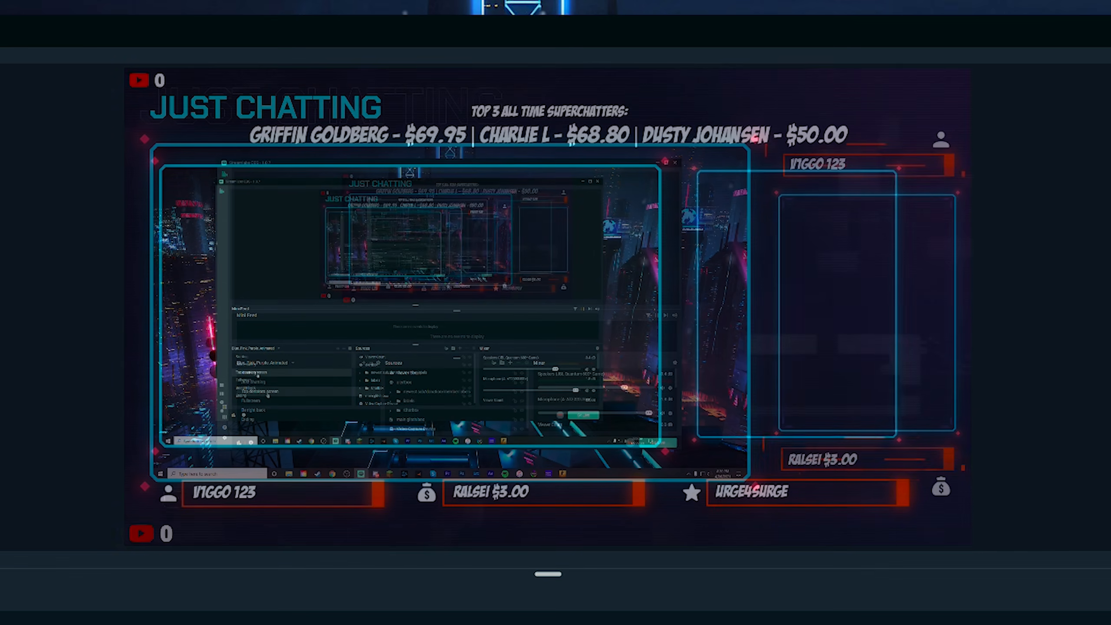
click(265, 401)
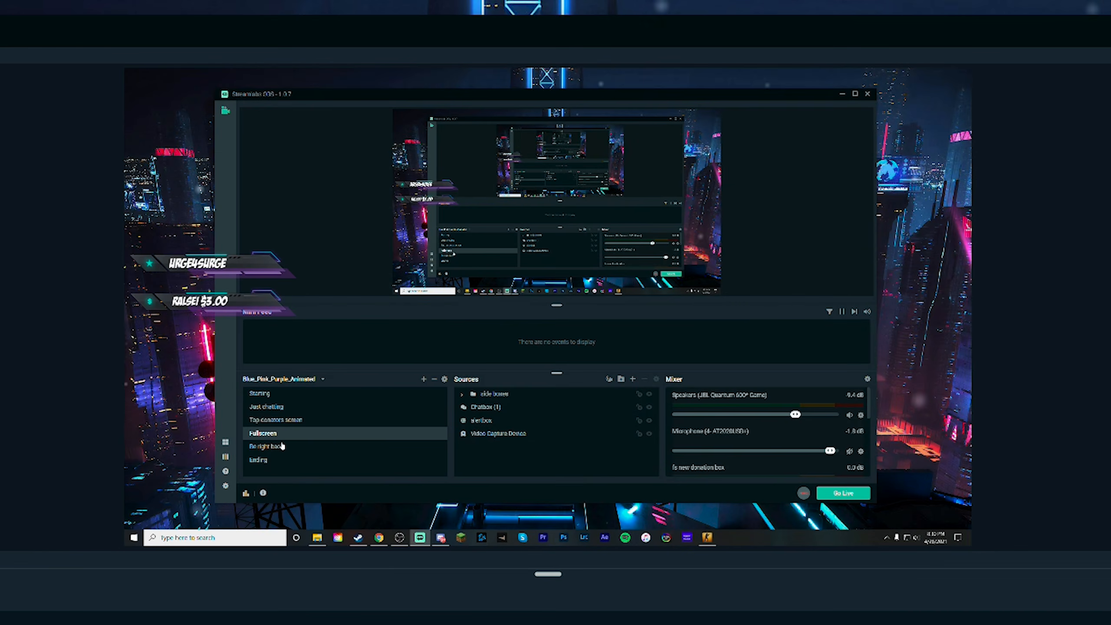
click(275, 395)
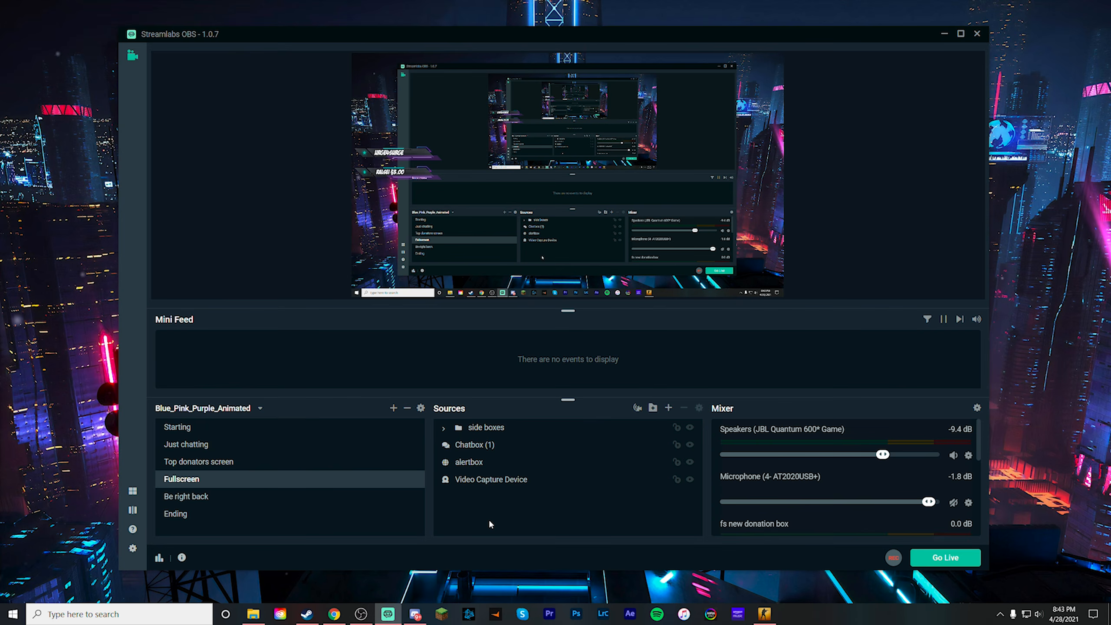
- Add a Game Capture source to the Fullscreen scene, capturing the specific window of Counter-Strike: Global Offensive
click(670, 408)
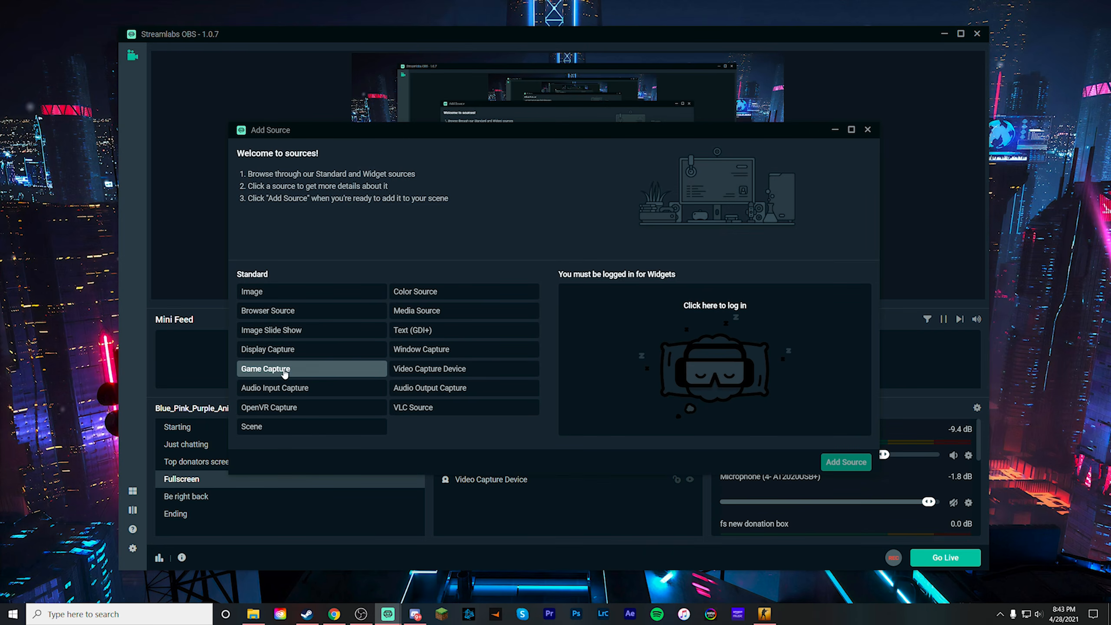
click(276, 369)
click(846, 462)
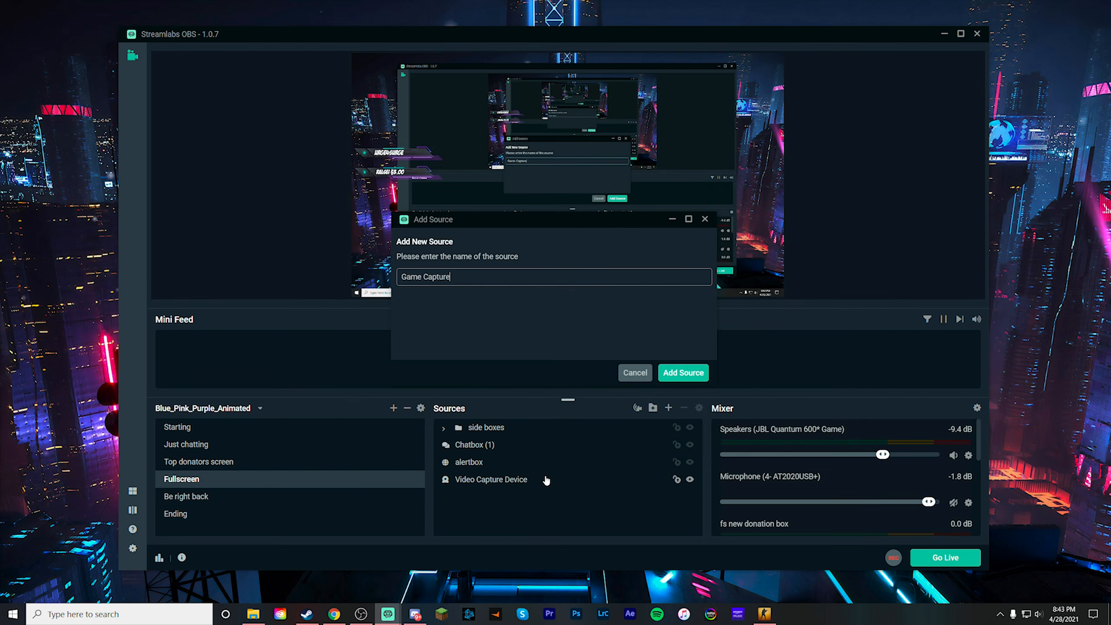
click(690, 374)
click(600, 223)
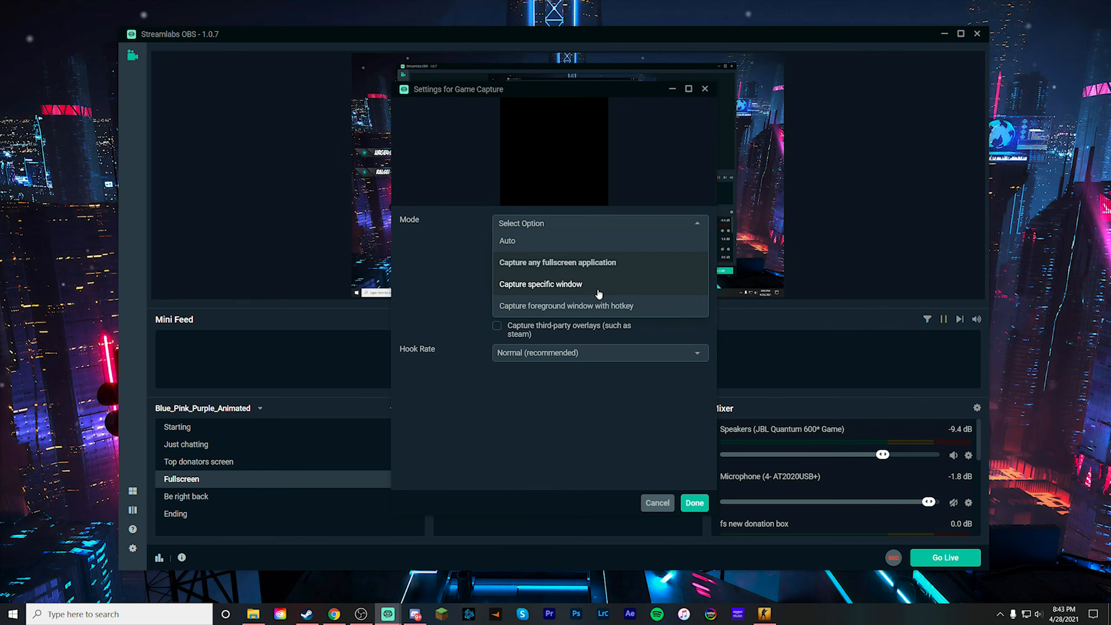
click(595, 285)
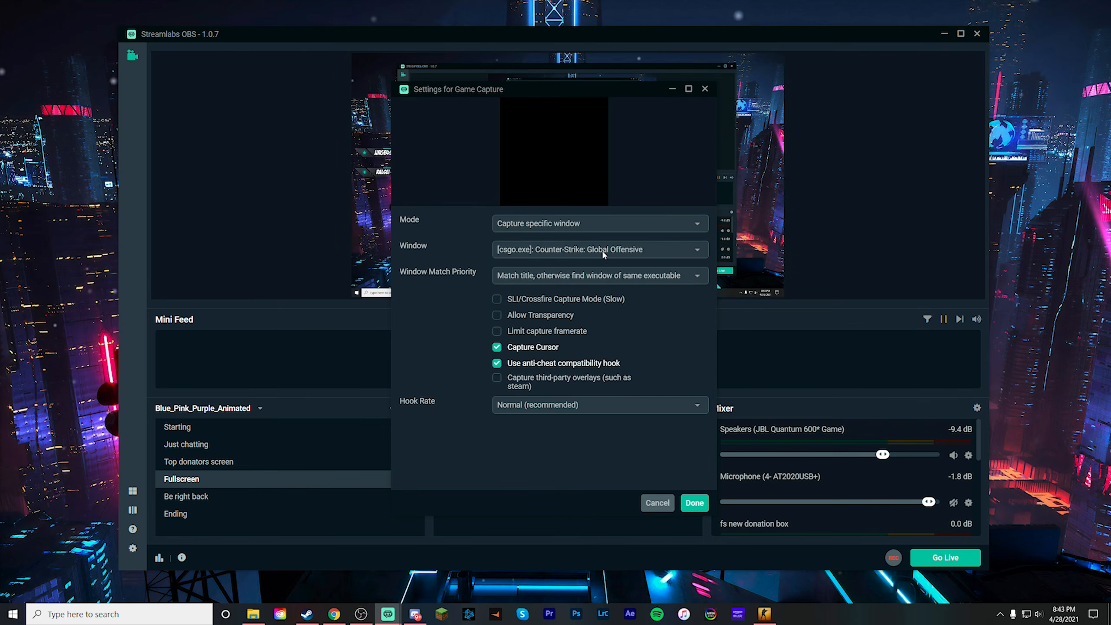
click(693, 503)
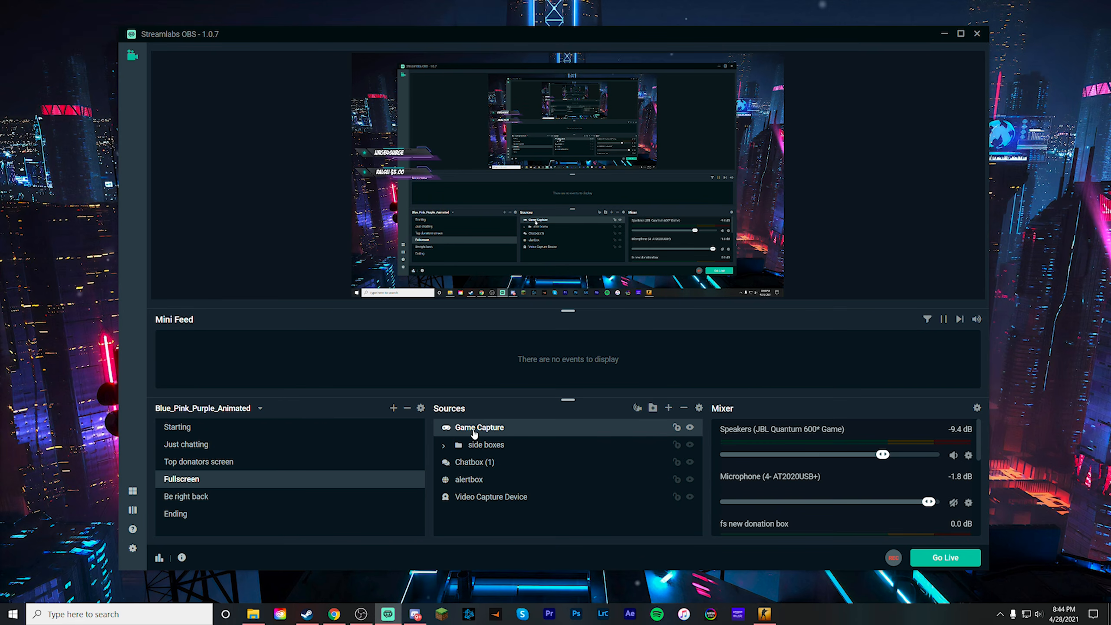
- Replace the Game Capture source with a Display Capture source showing Display 1: 2560x1440
key(Delete)
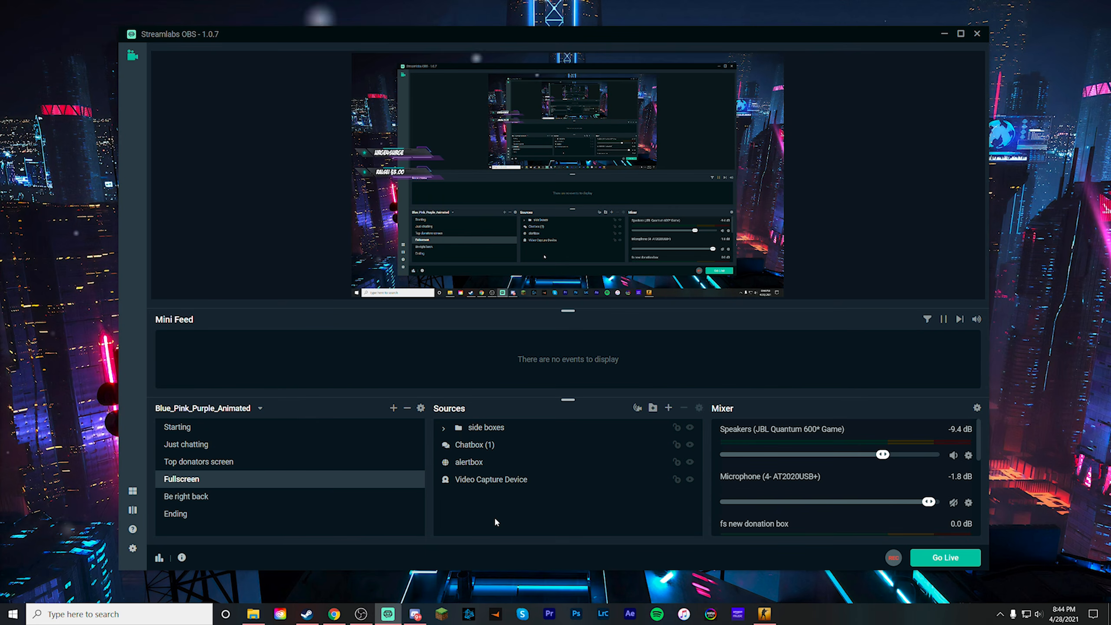
click(668, 408)
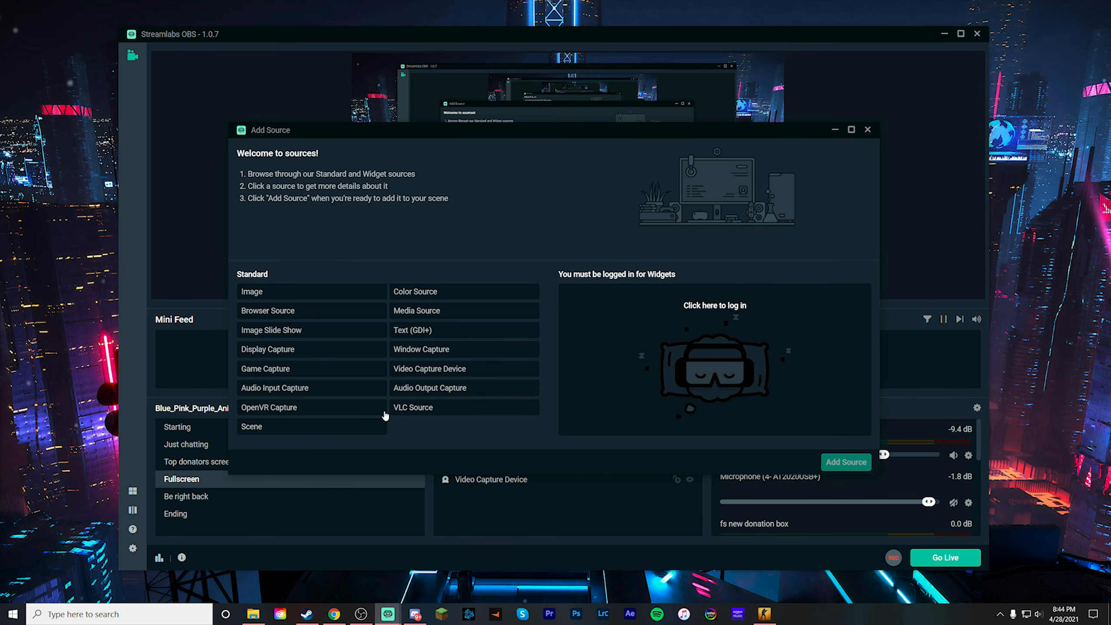
click(300, 355)
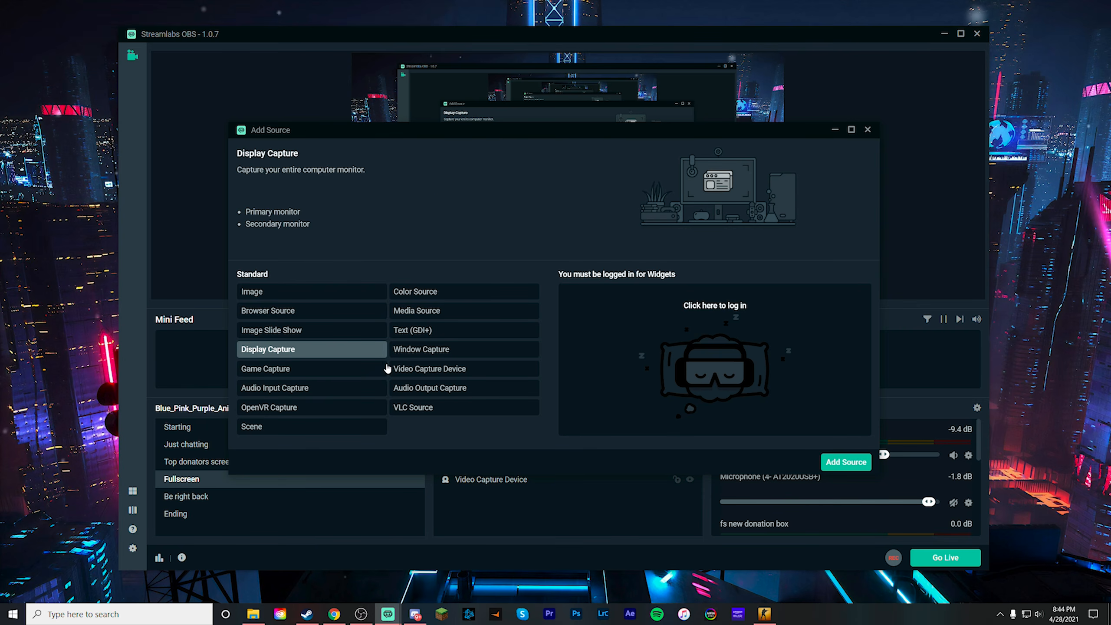
click(831, 462)
click(671, 377)
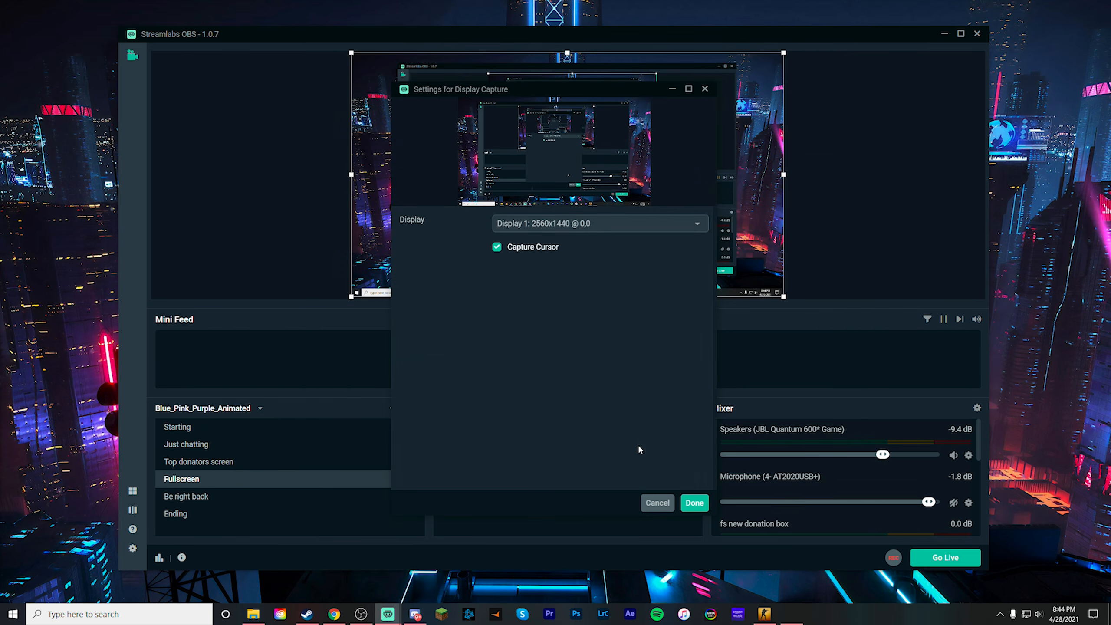
click(577, 224)
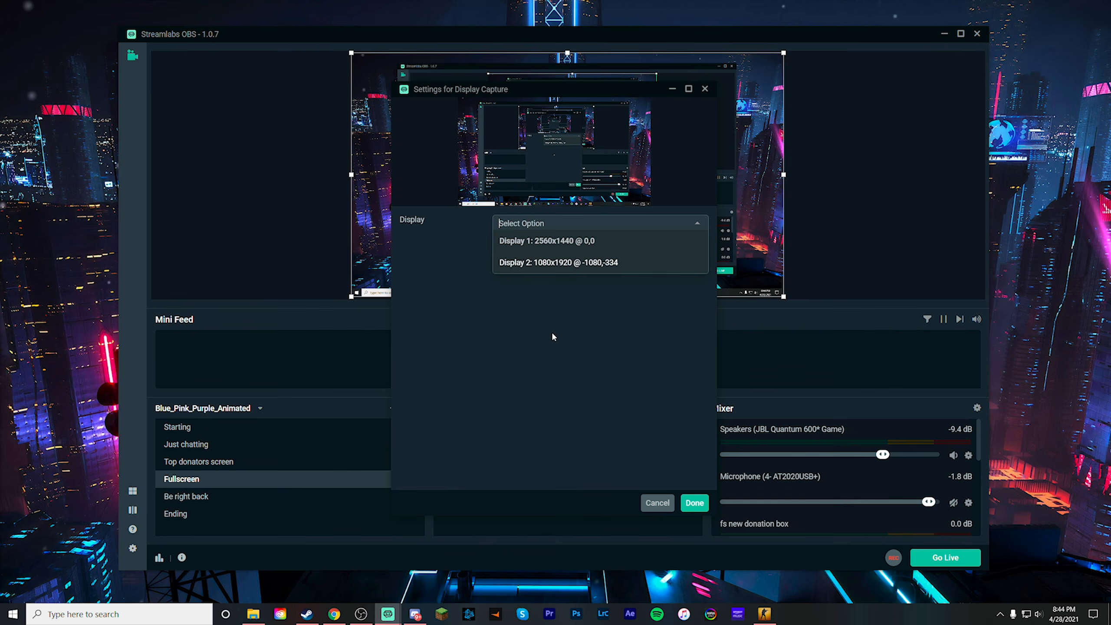
click(558, 242)
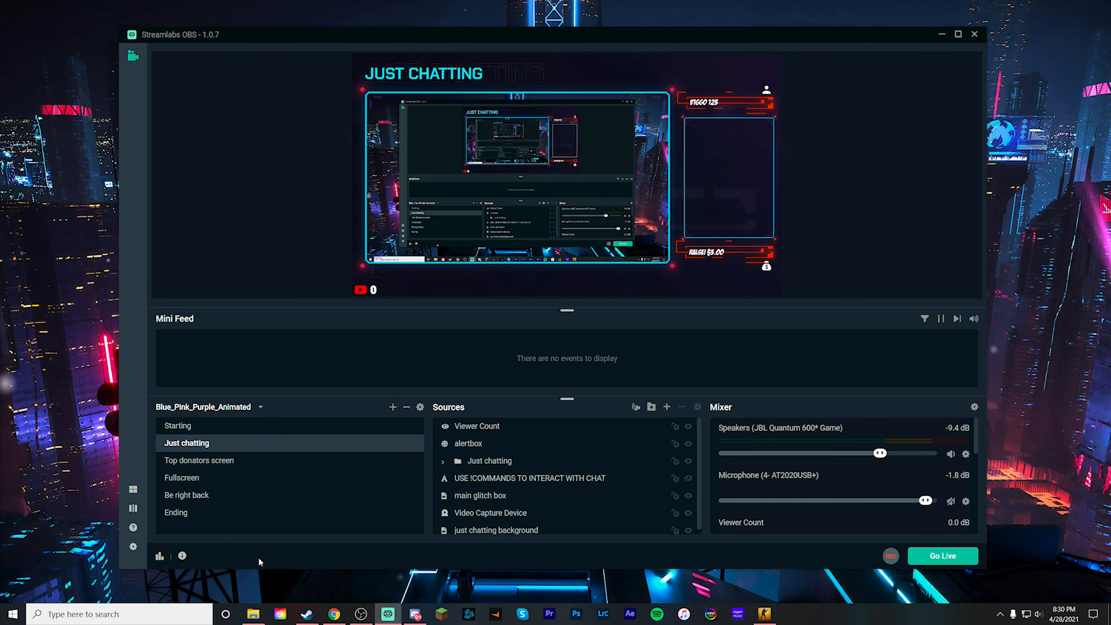
- Open the Stream settings and look through the available streaming services
click(133, 546)
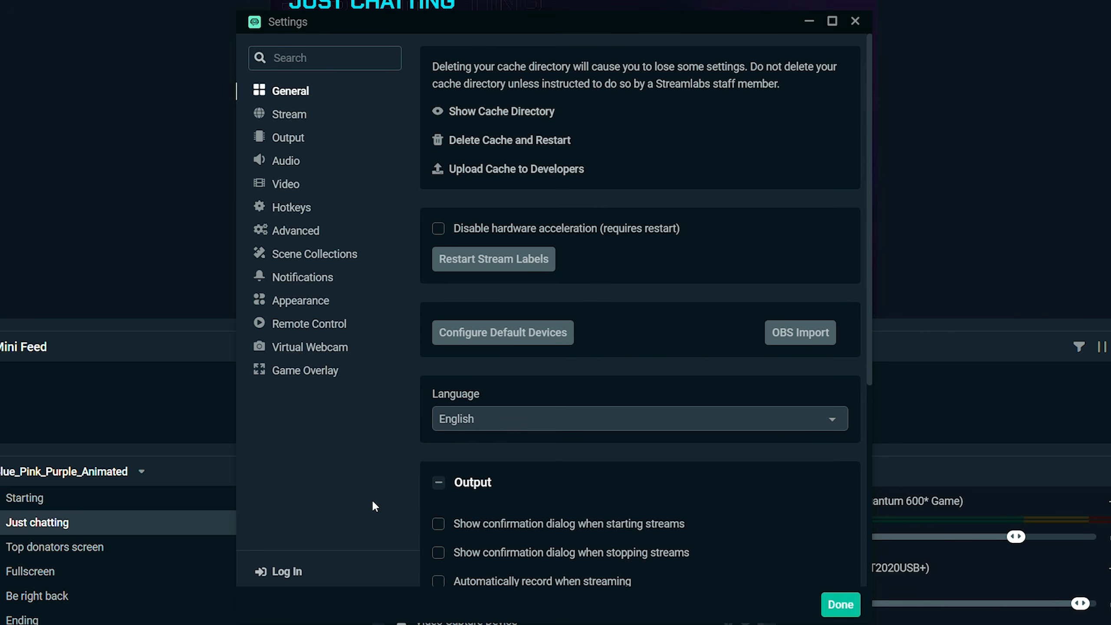
click(289, 114)
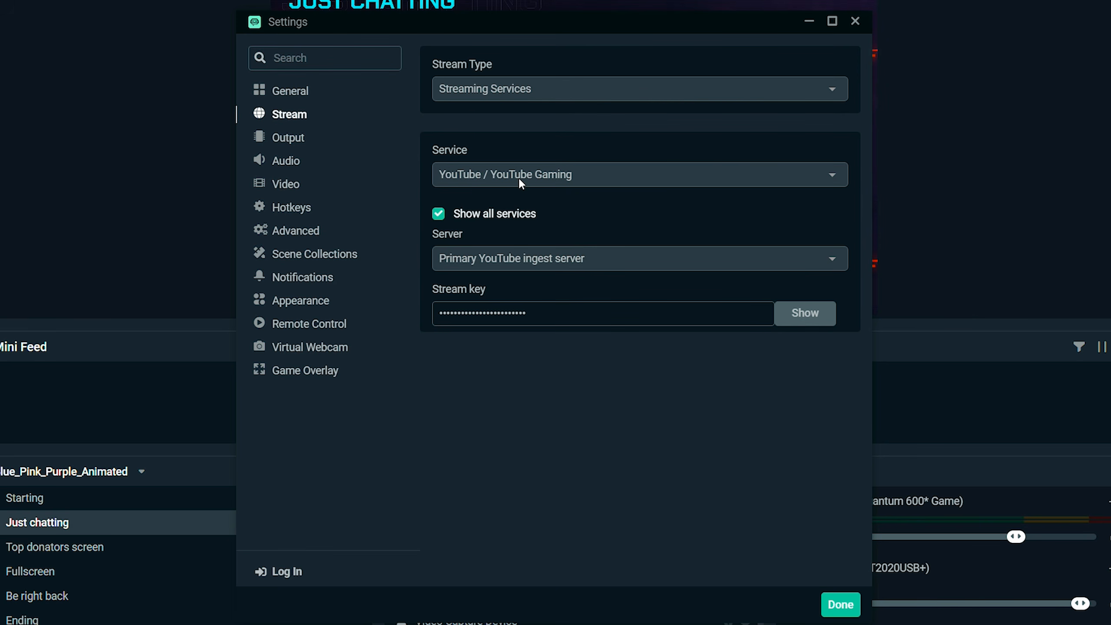
click(497, 177)
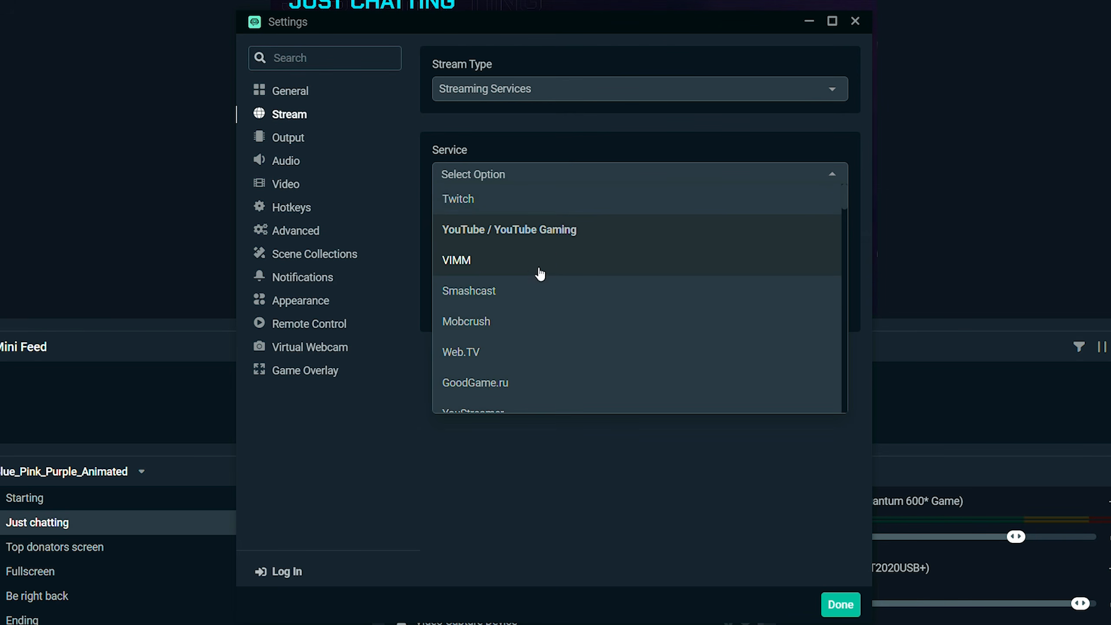
scroll(560, 325, down, 10)
scroll(560, 324, up, 10)
click(565, 400)
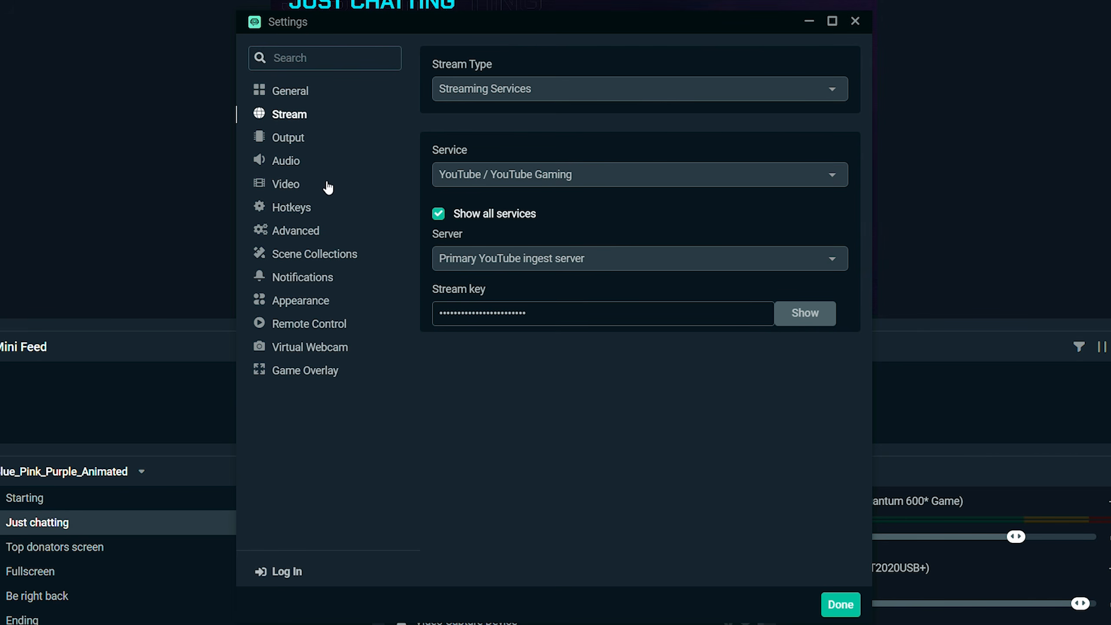
- Review the Video settings' options for base resolution, output resolution and downscale filter
click(286, 185)
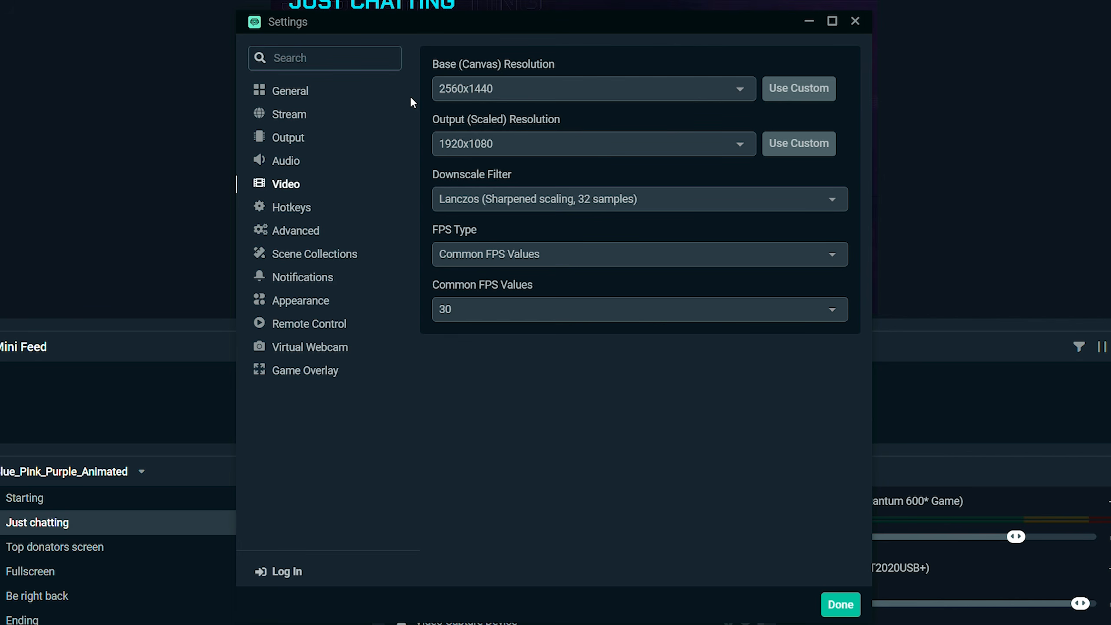
click(740, 92)
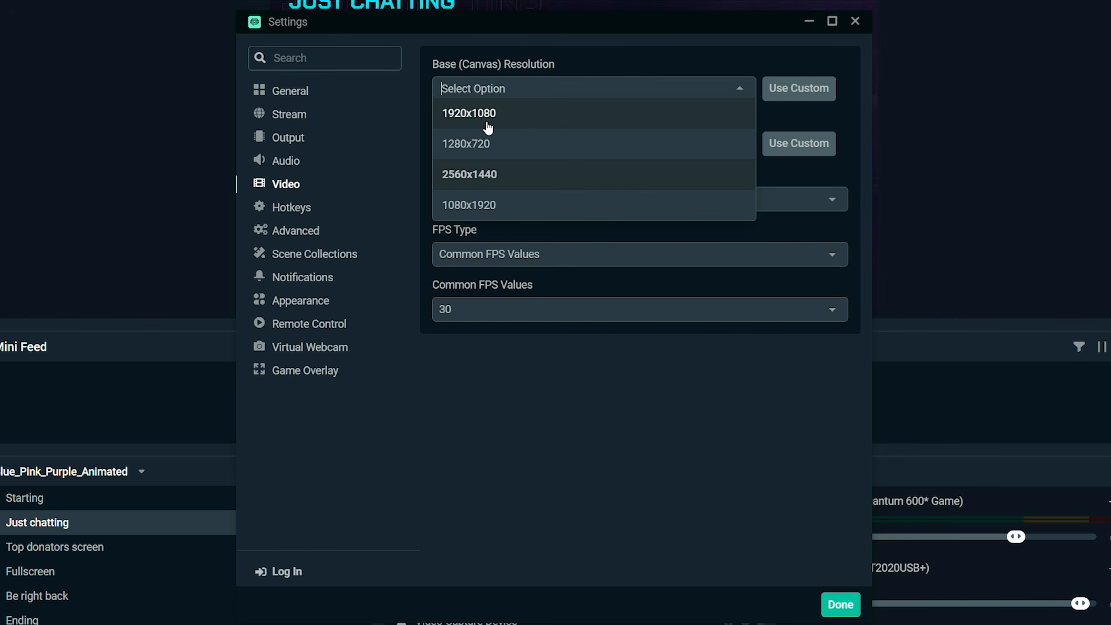
click(410, 169)
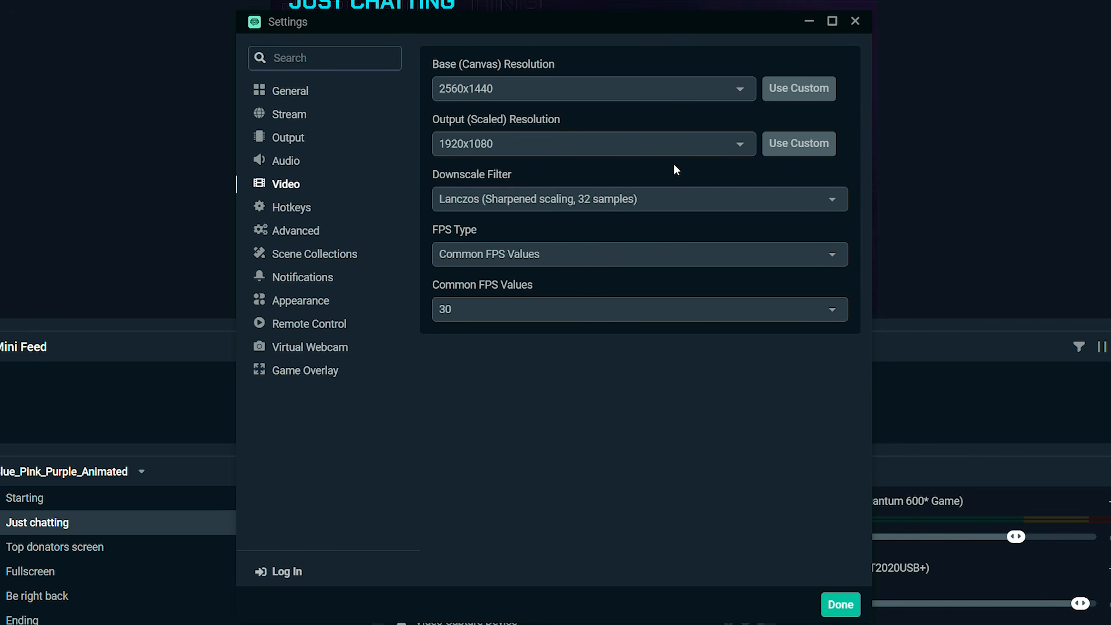
click(737, 146)
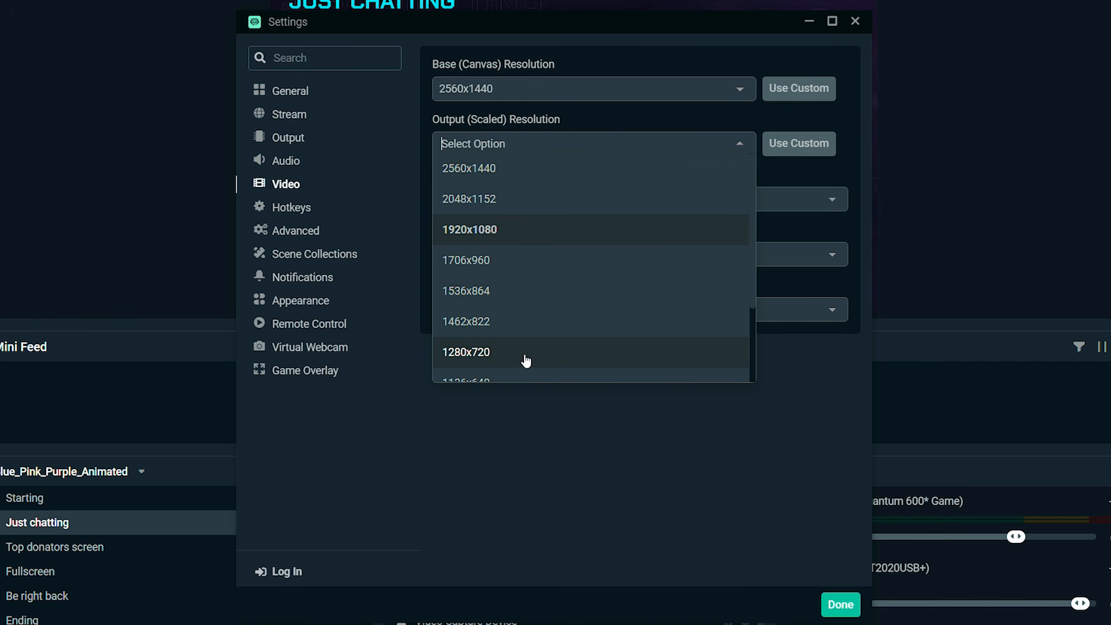
click(419, 136)
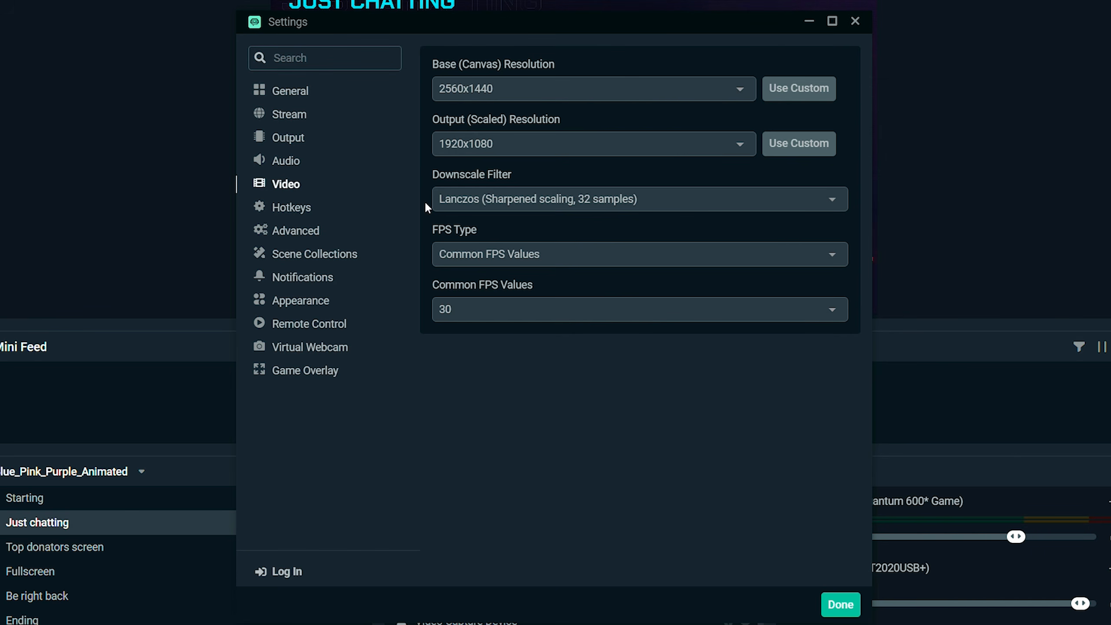
click(440, 201)
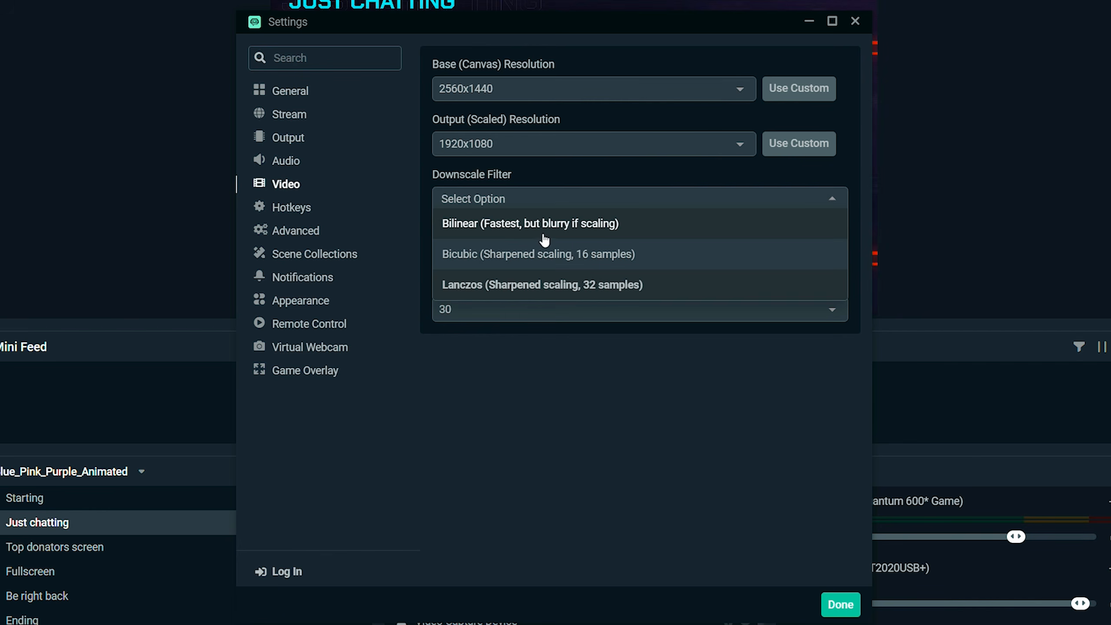
click(518, 176)
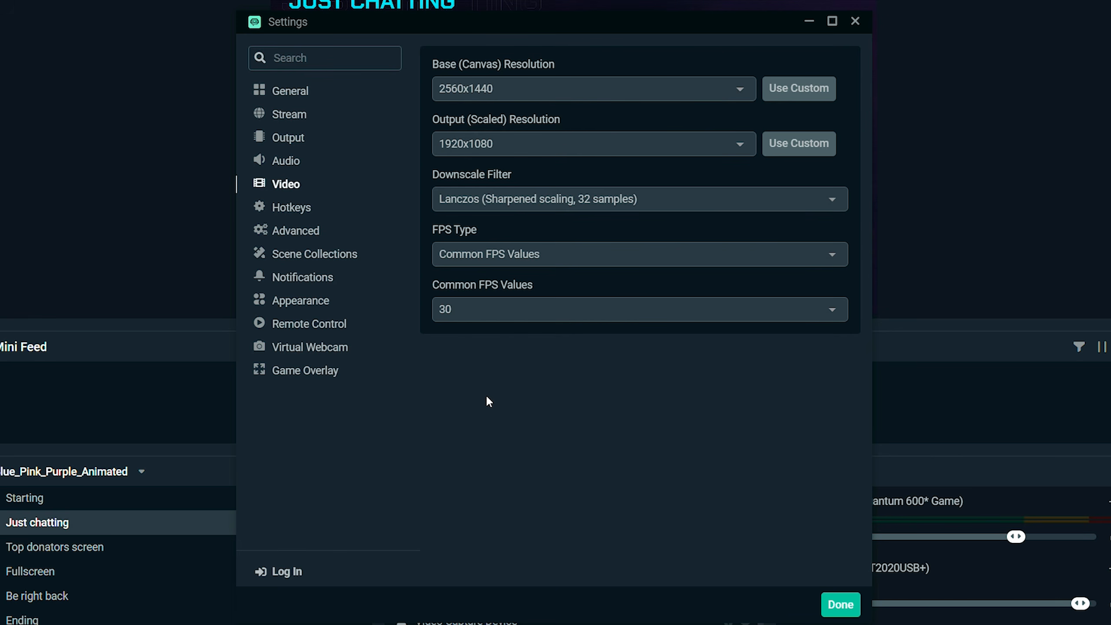
- Set the streaming encoder to Hardware (NVENC) in the Output settings
click(295, 141)
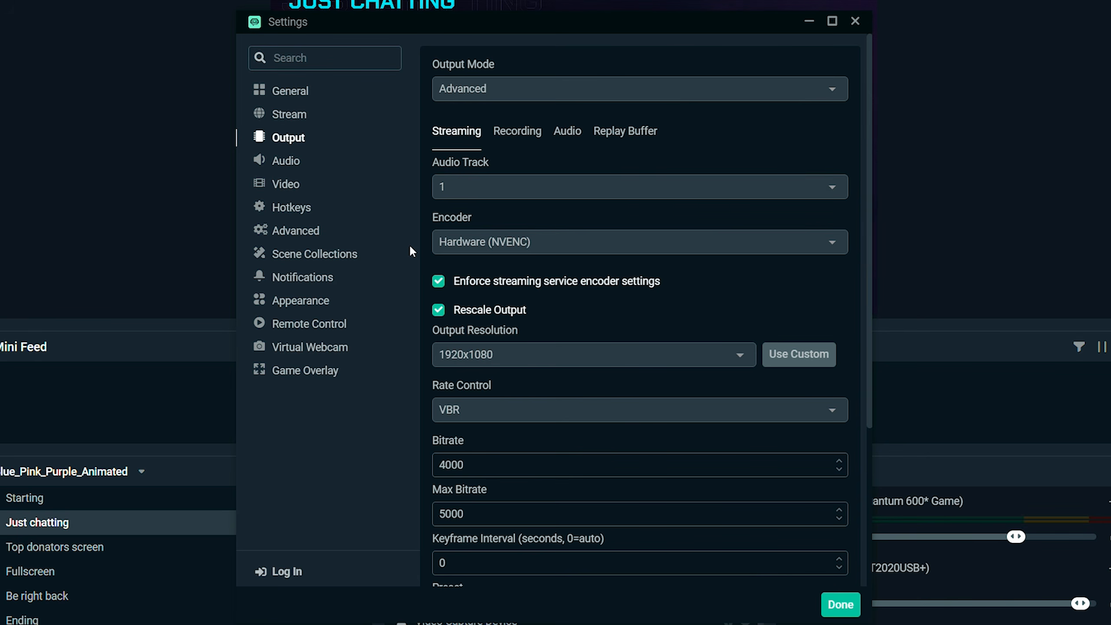
click(443, 242)
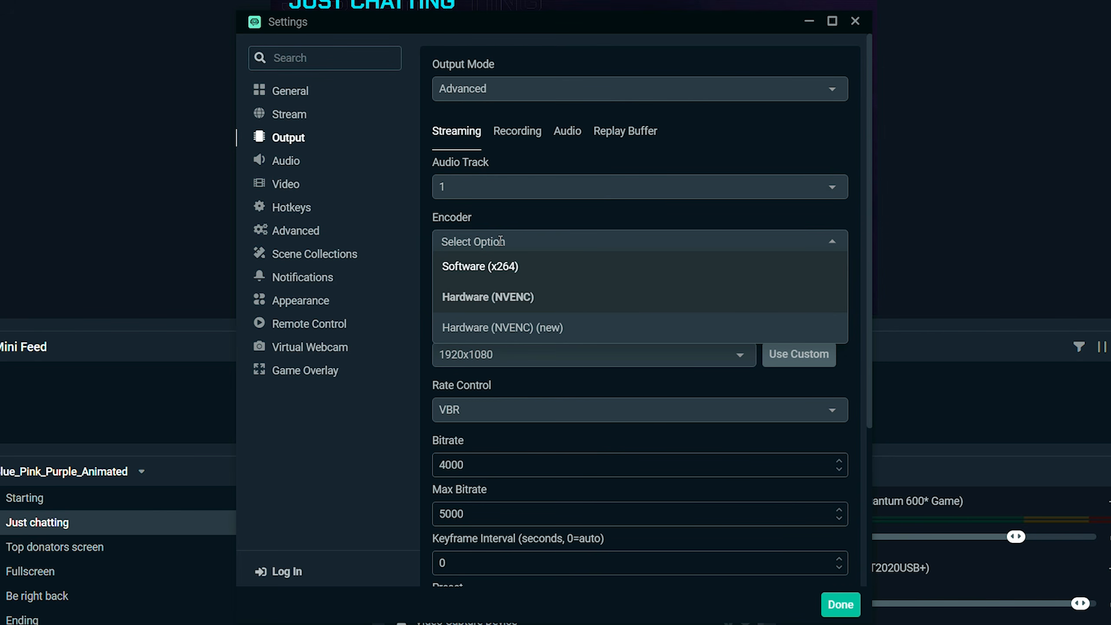
click(551, 302)
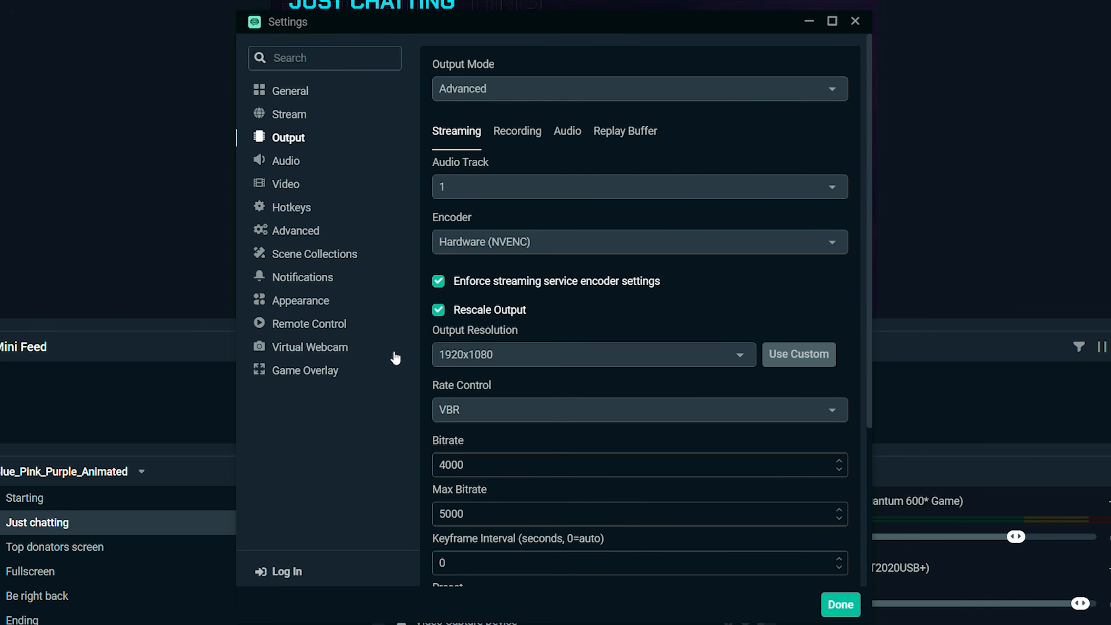
- Compare the scaled resolution in the Video settings with the Output resolution and examine the bitrate and preset settings
click(284, 185)
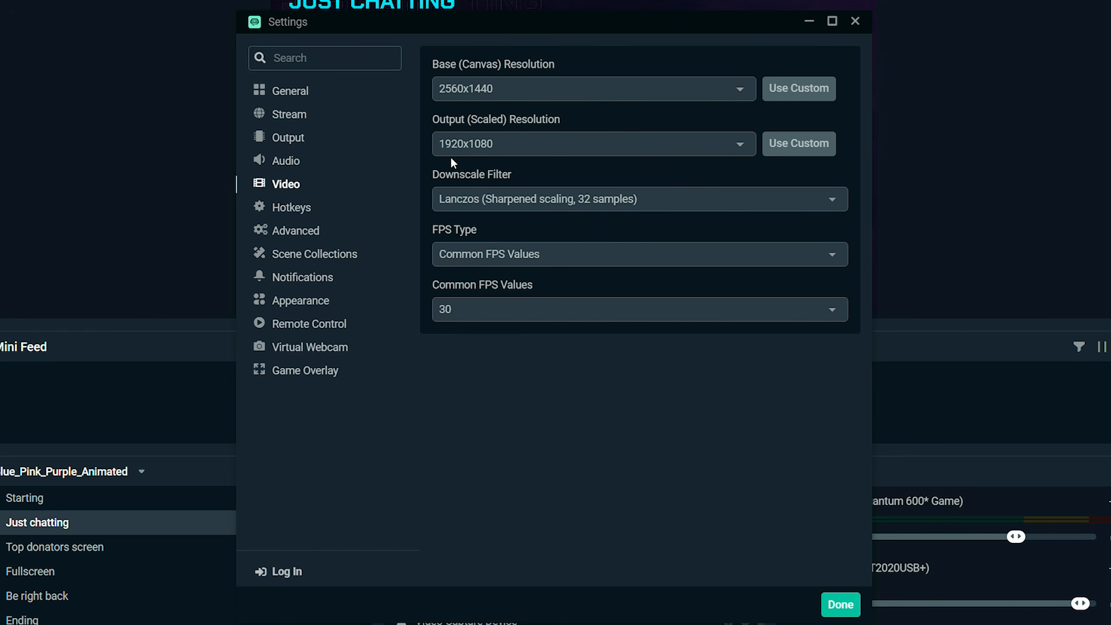
click(289, 140)
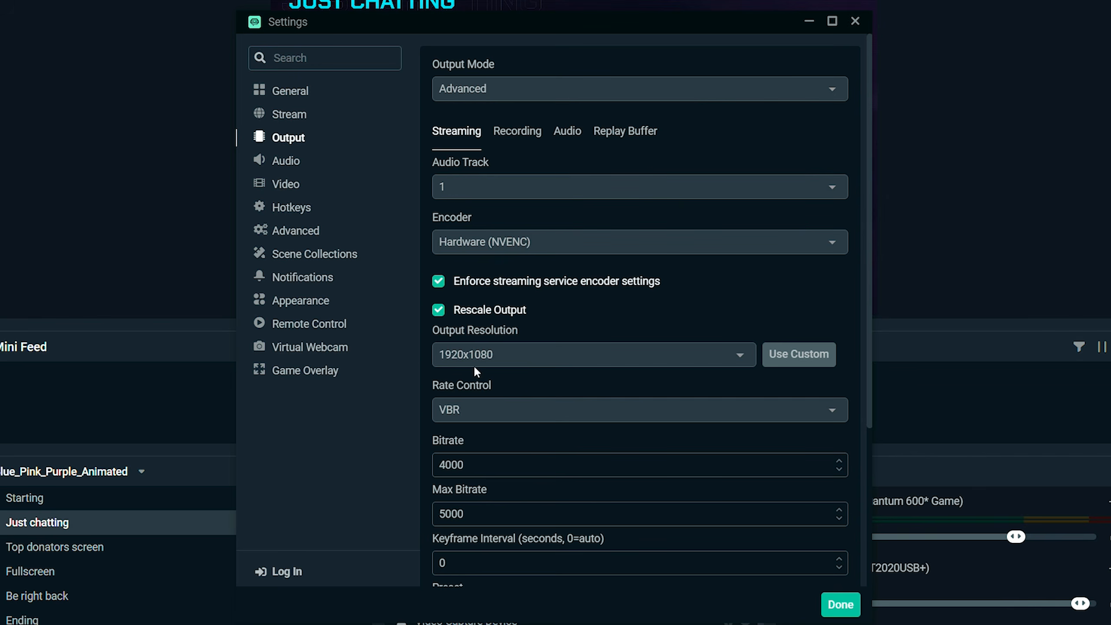
scroll(418, 358, down, 5)
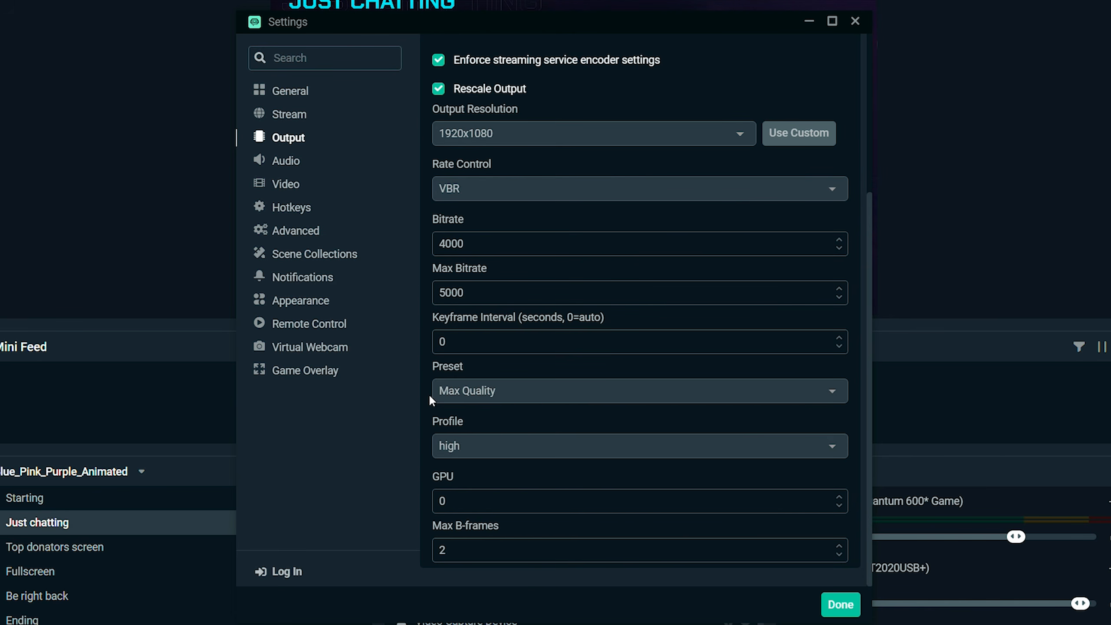
- Review the encoder preset in the Output settings, the desktop and microphone devices in Audio, and the Hotkeys list
click(565, 391)
click(286, 162)
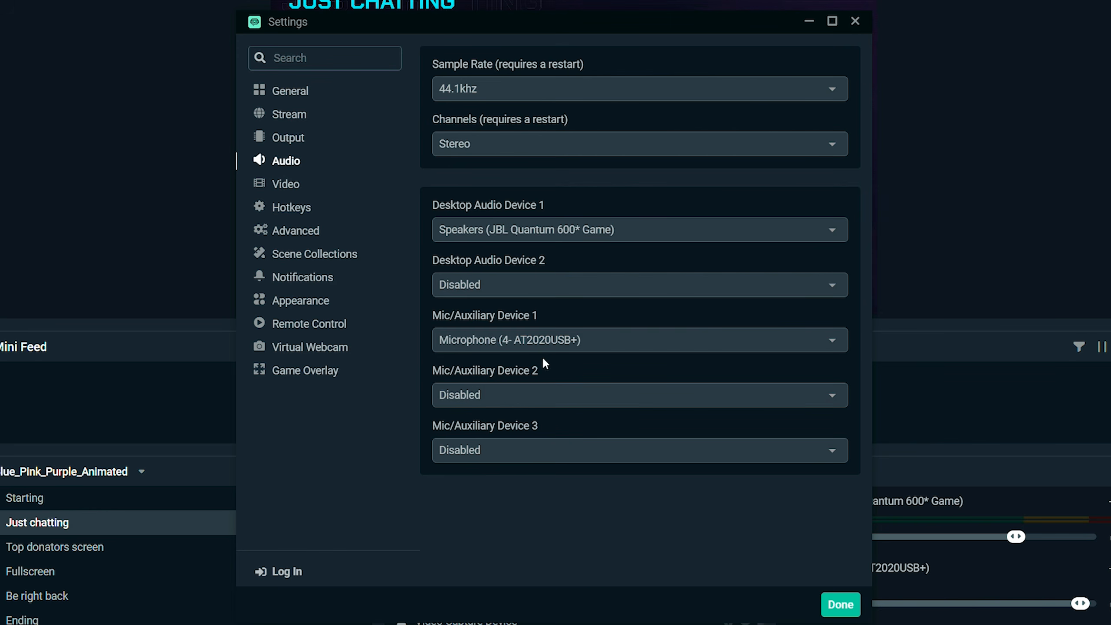
click(292, 209)
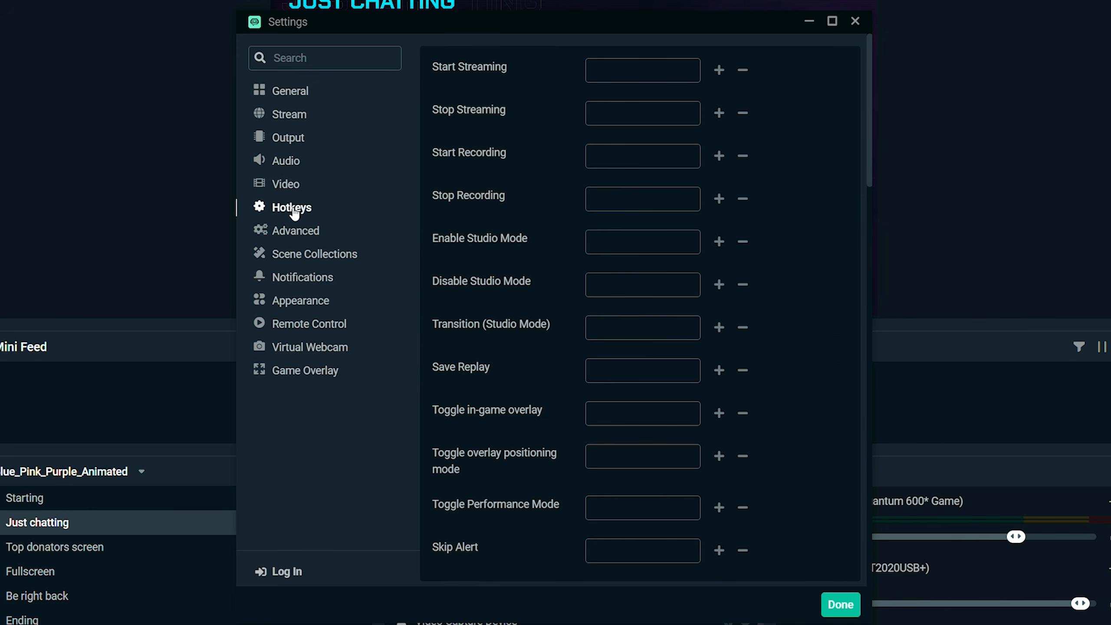
- Review the Advanced settings from process priority through media file caching and finish the settings configuration
click(303, 233)
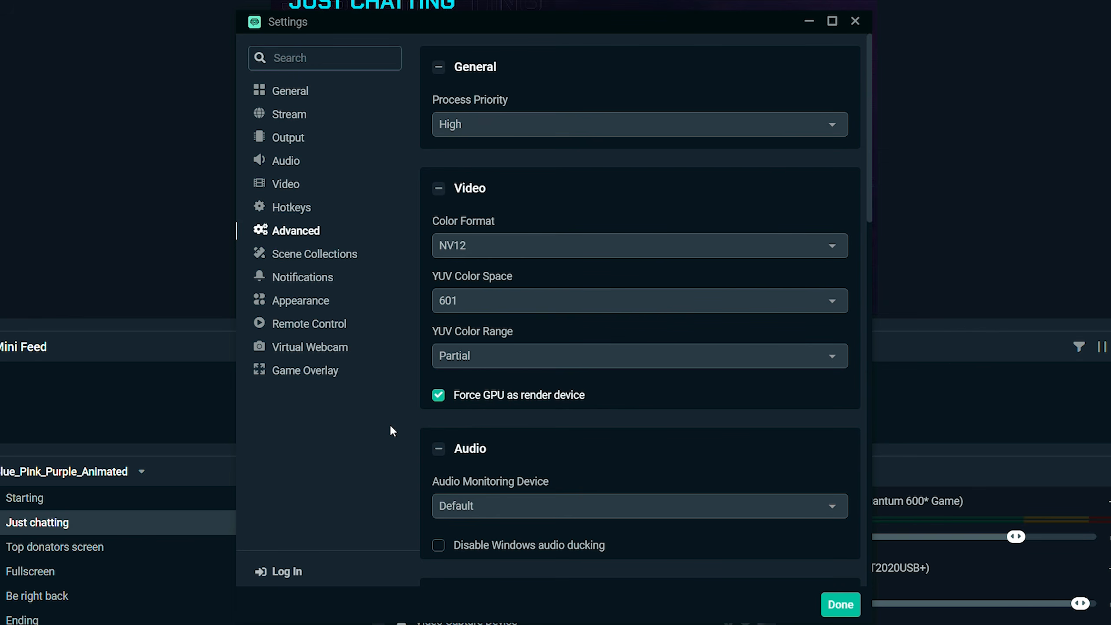
scroll(581, 464, down, 10)
scroll(608, 465, down, 10)
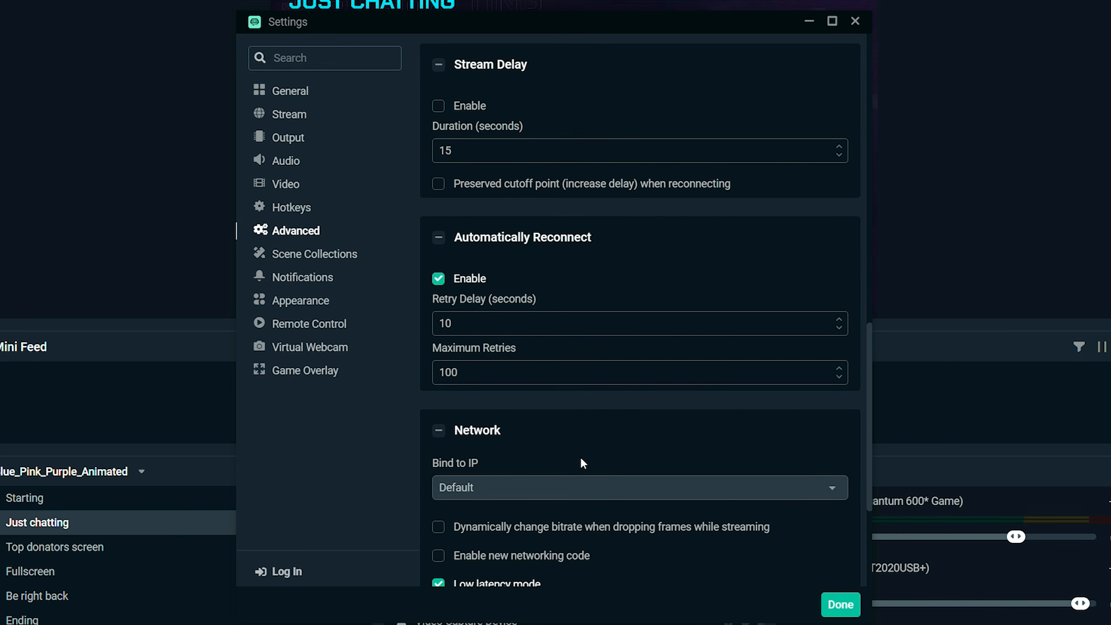
scroll(582, 463, down, 5)
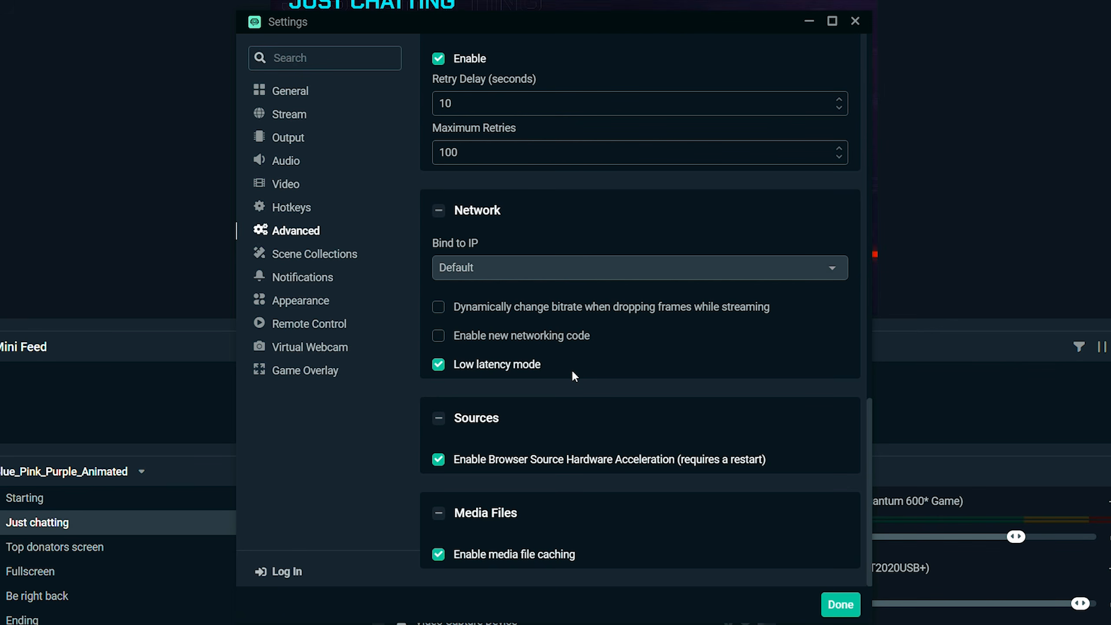
click(844, 604)
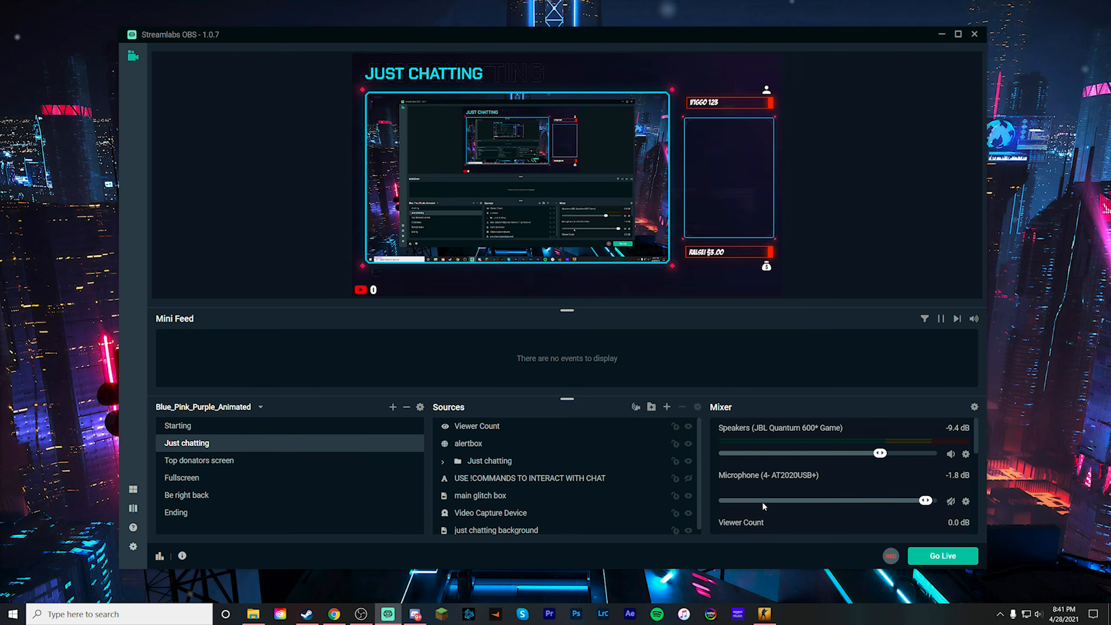